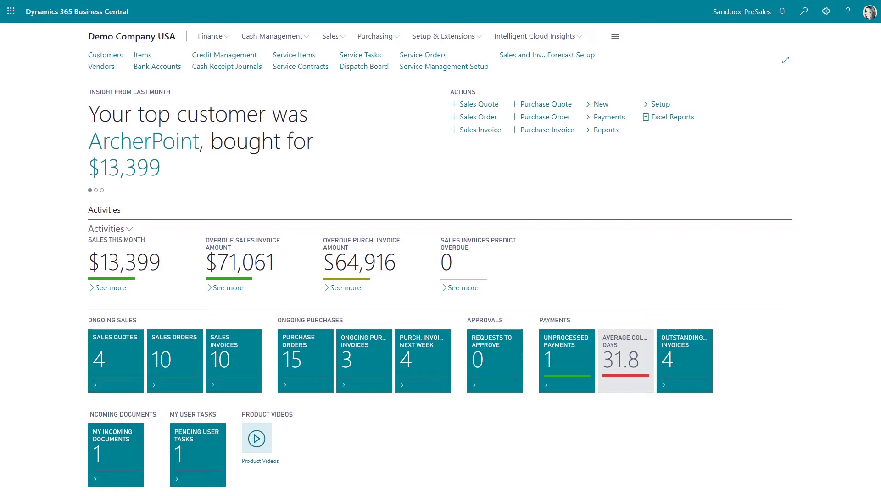
Step: Open the Extensions list and search 'sales and' to show the Sales and Inventory Forecast extensions
click(456, 38)
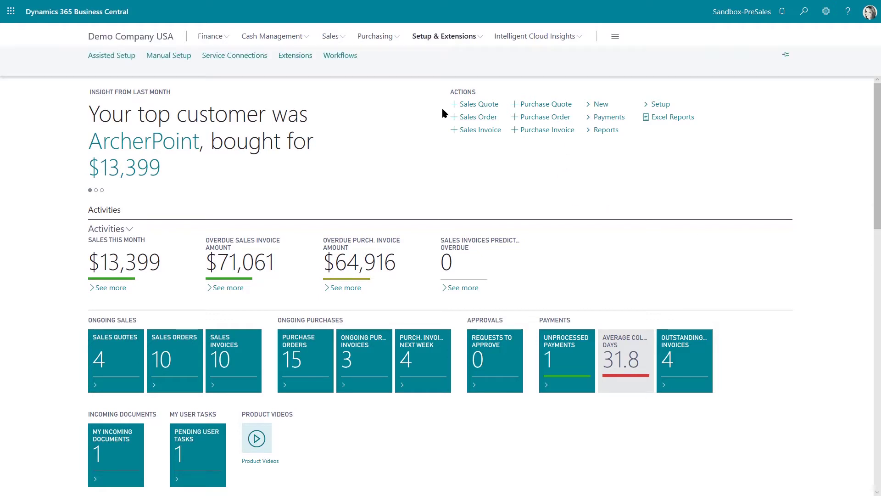
click(296, 62)
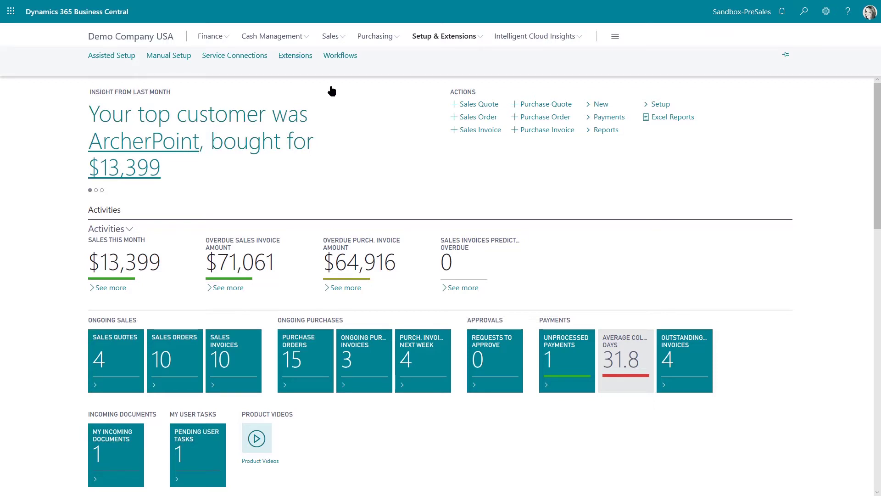
click(187, 57)
text(ssl)
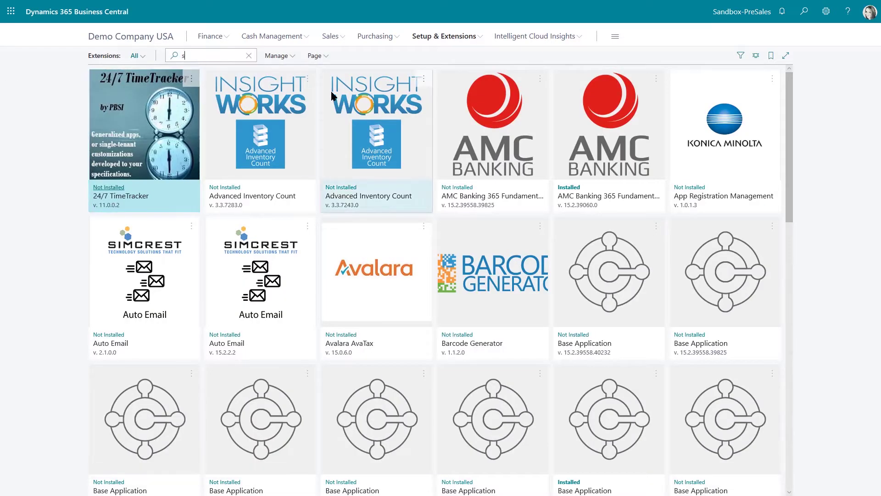
key(BackSpace)
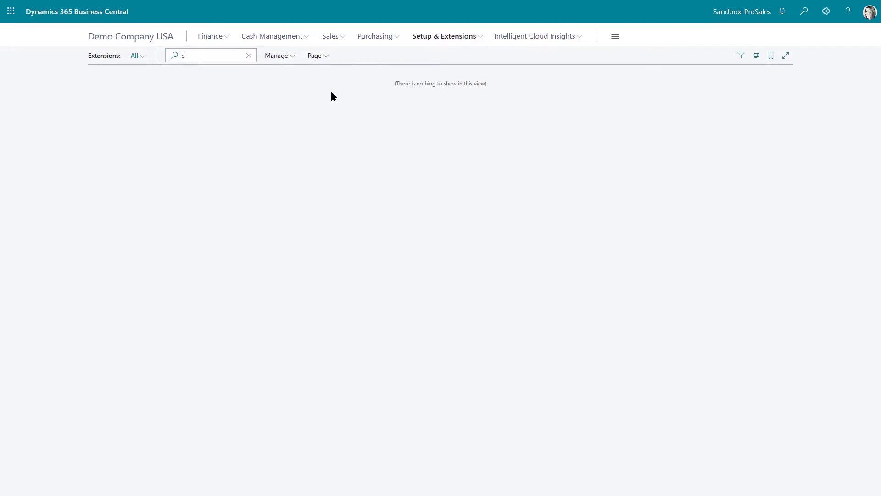
text(ales )
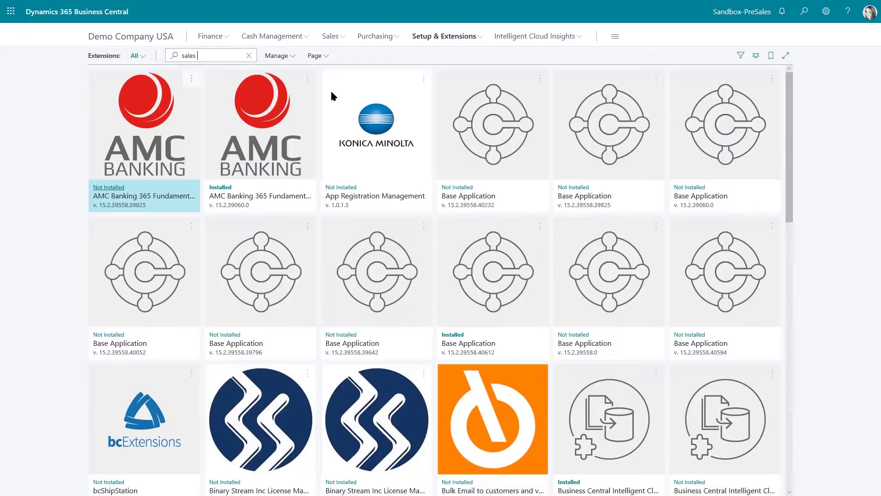
text(and)
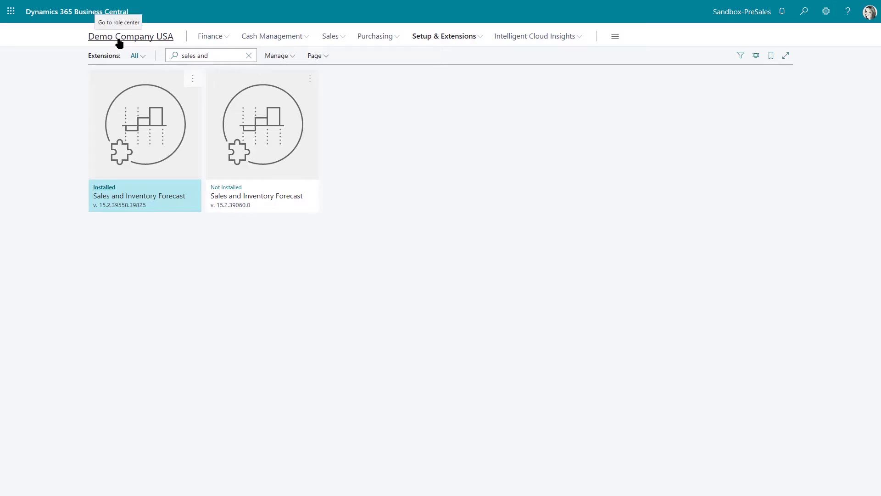
Step: Search the Items list for 1310 and open the Chain item with 98 PCS on hand
click(133, 38)
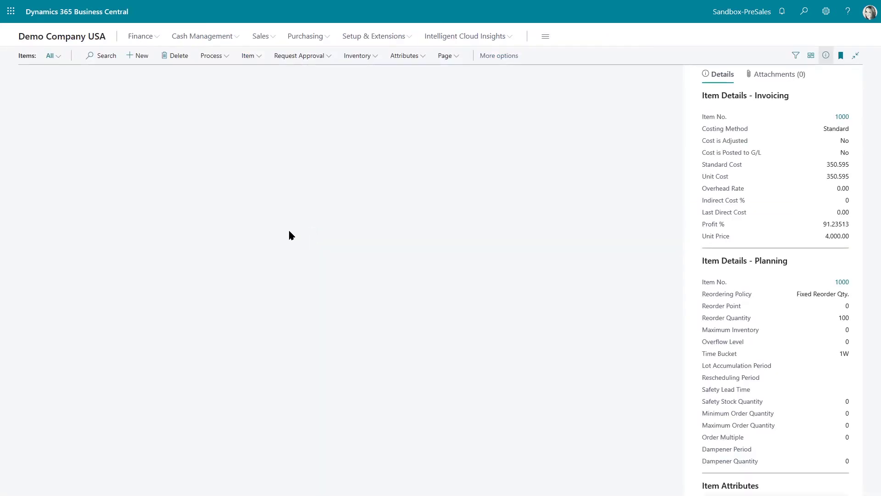
click(93, 57)
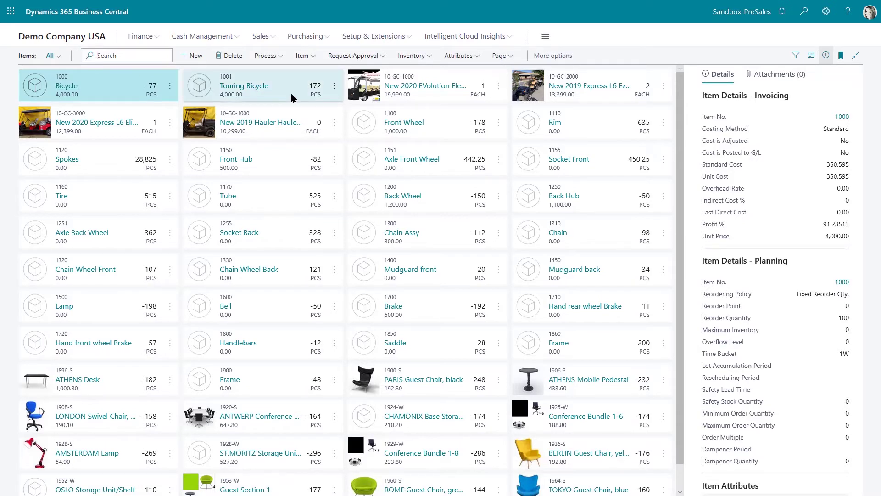
text(1310)
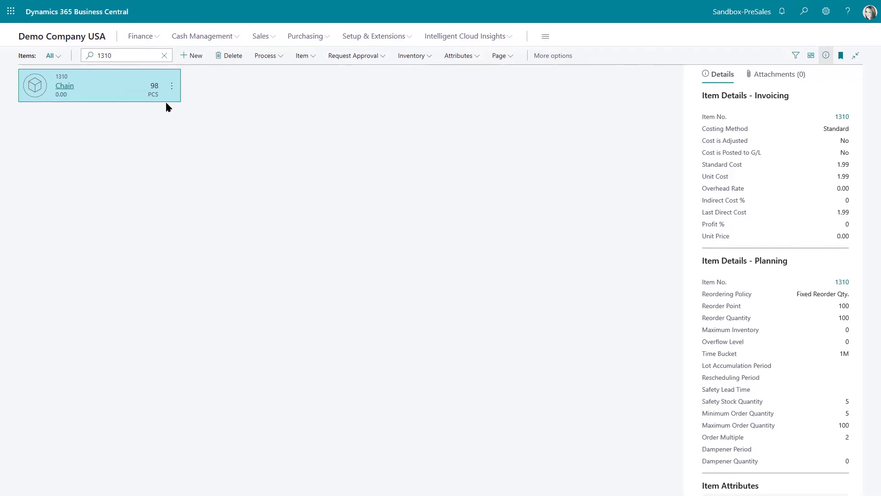
click(63, 88)
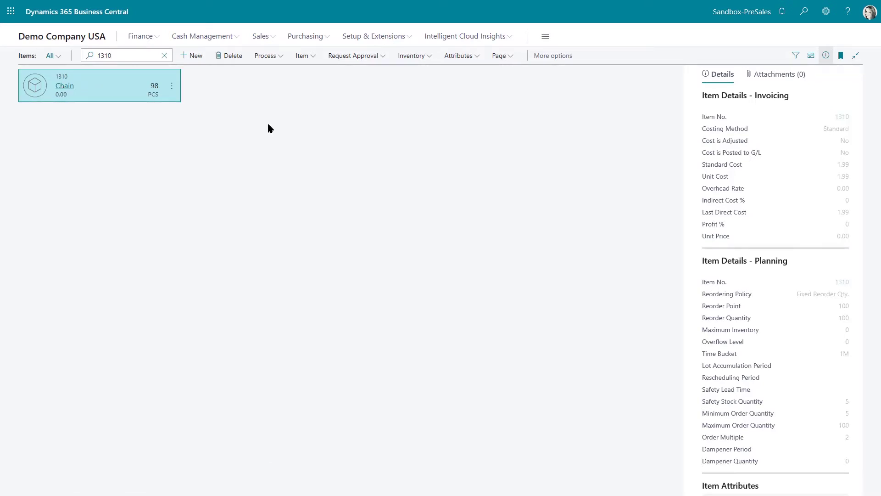
click(38, 88)
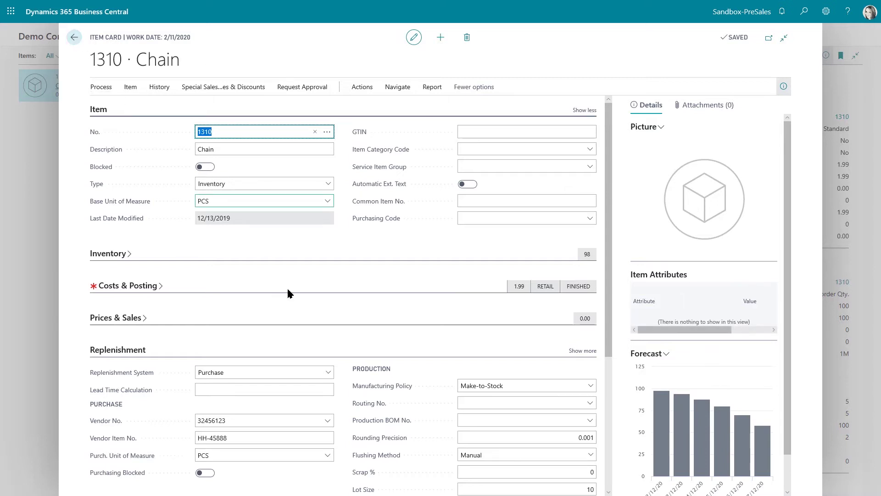
click(258, 420)
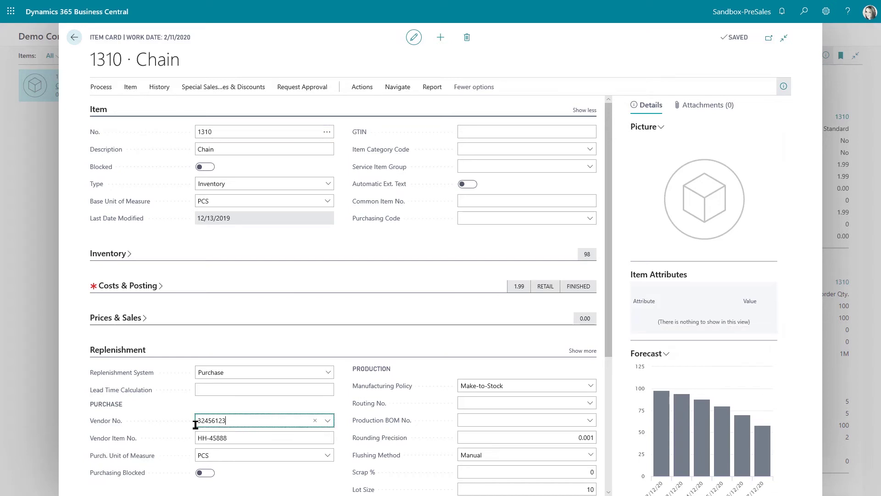
double_click(195, 424)
click(250, 423)
Step: Create a new purchase order for vendor 32456123, Groene Kater BVBA
click(74, 37)
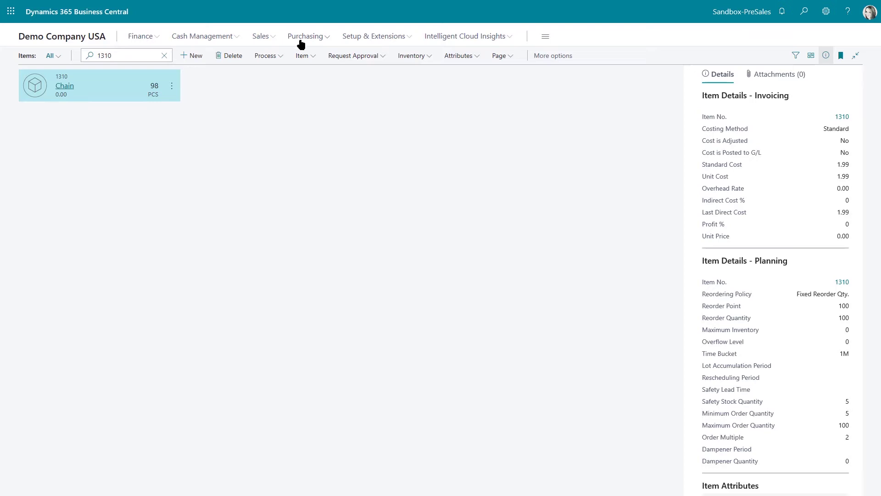
click(324, 37)
click(323, 38)
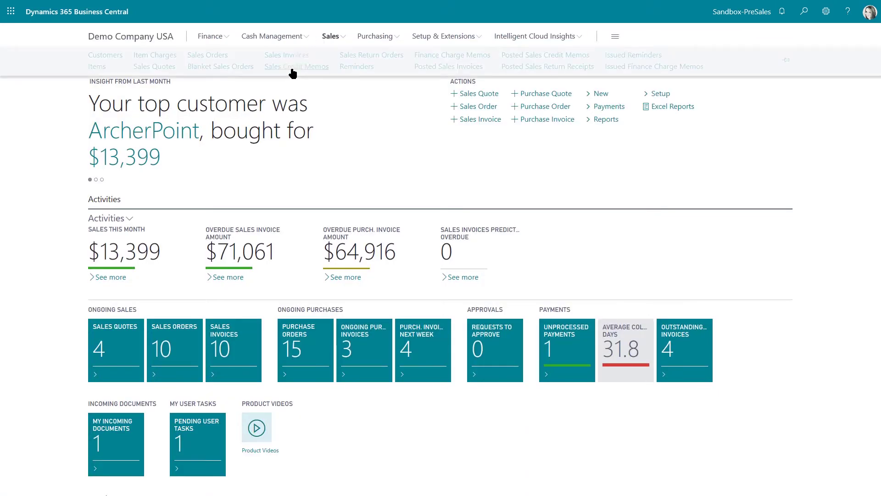
click(375, 40)
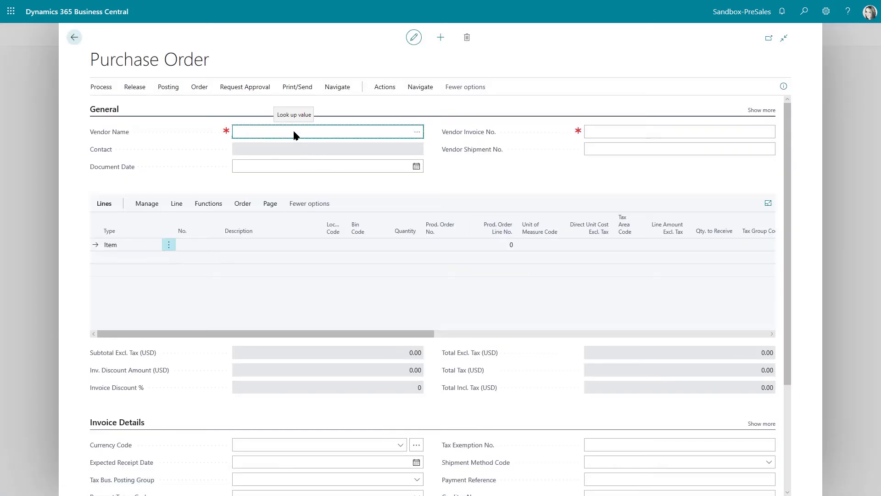
text(32456123)
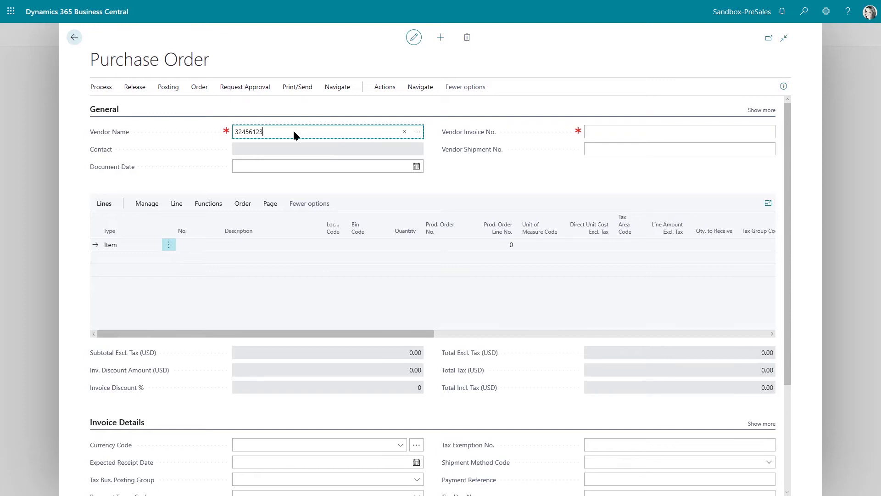
key(Tab)
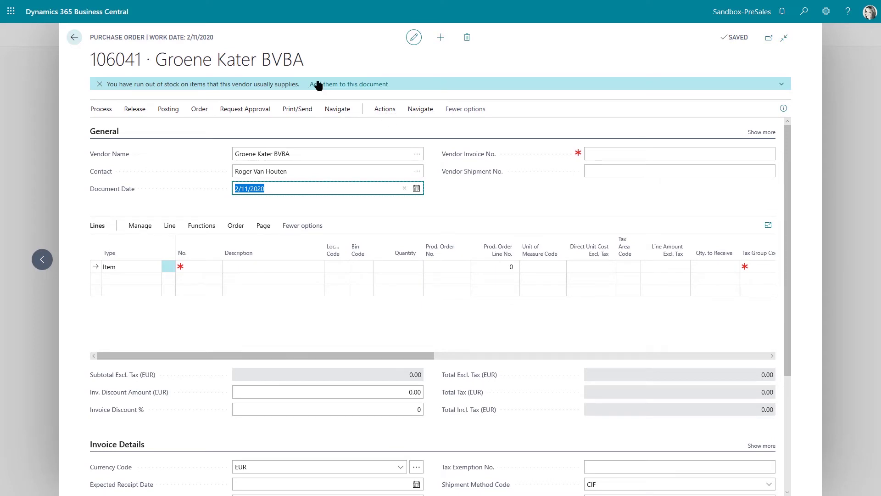
Step: Add the out-of-stock items (68 Bell, 1 Hand rear wheel Brake) and an Item line for 1310 Chain
click(359, 86)
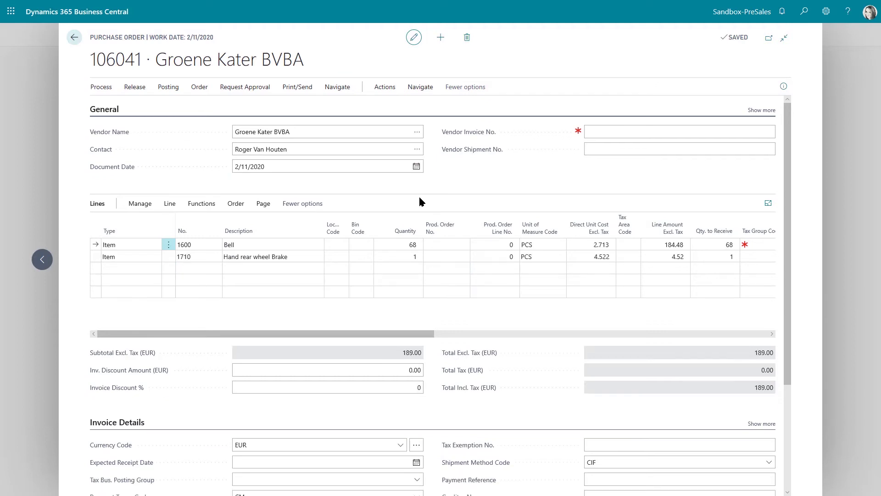
click(125, 269)
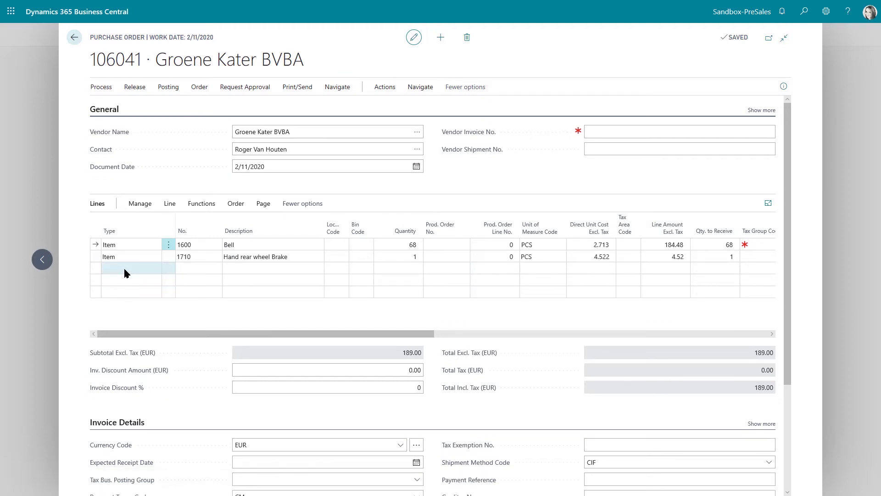
text(item)
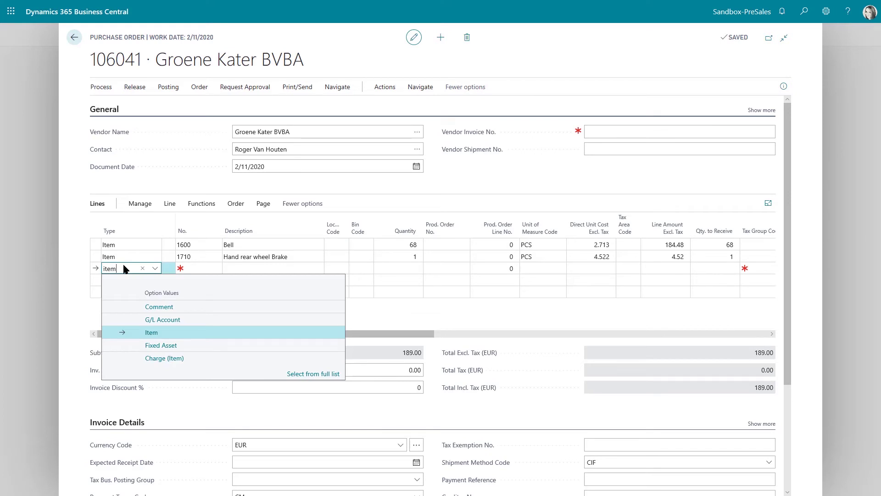
key(Tab)
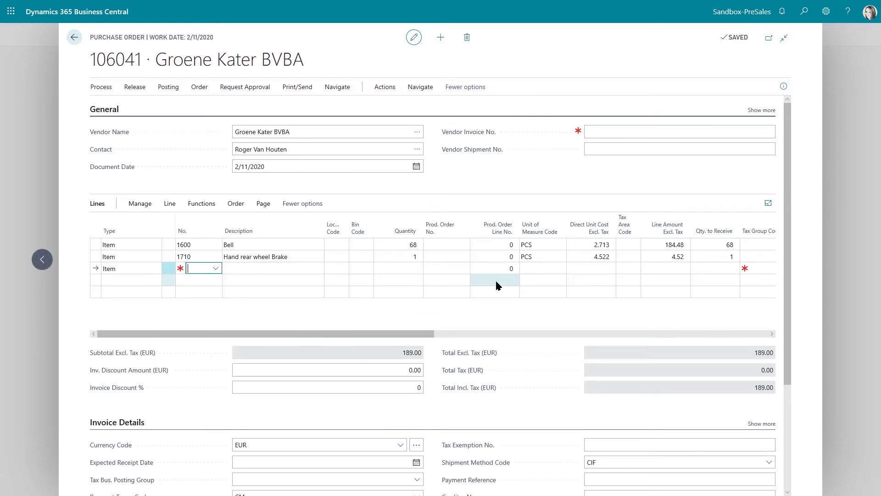
text(1310)
key(Tab)
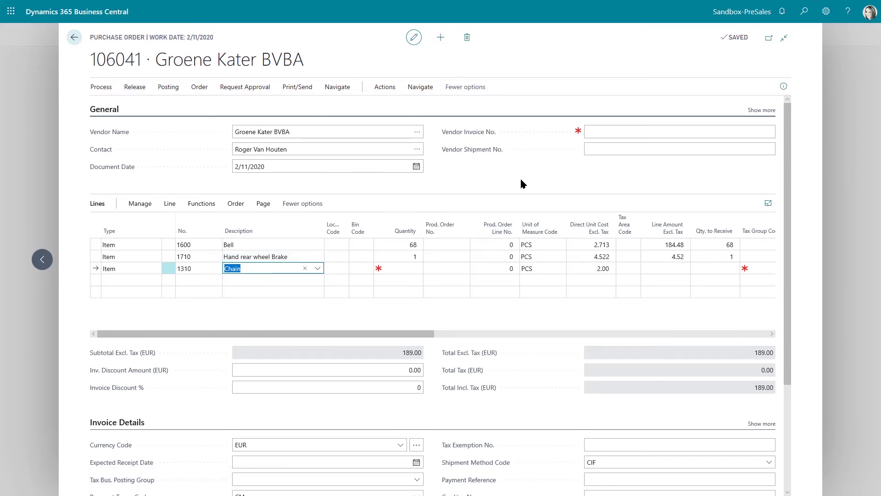
Step: Close purchase order 106041 and open Sales and Inventory Forecast Setup from the home navigation links
click(74, 39)
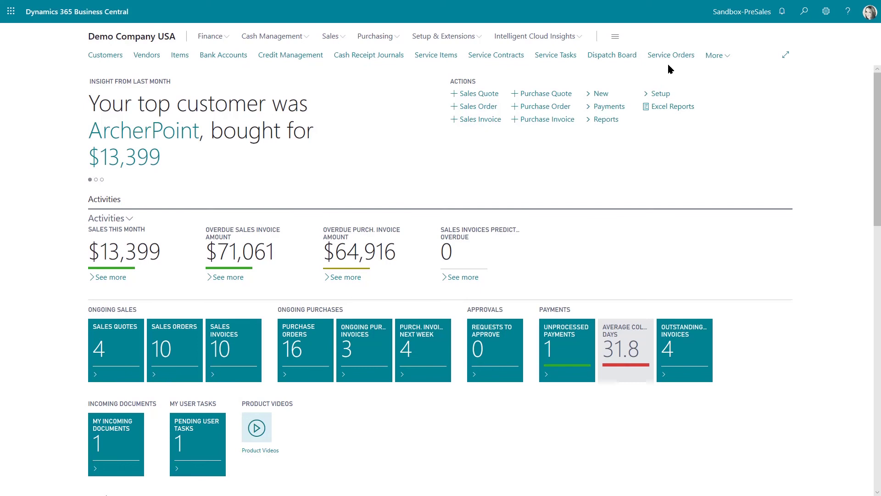
click(721, 55)
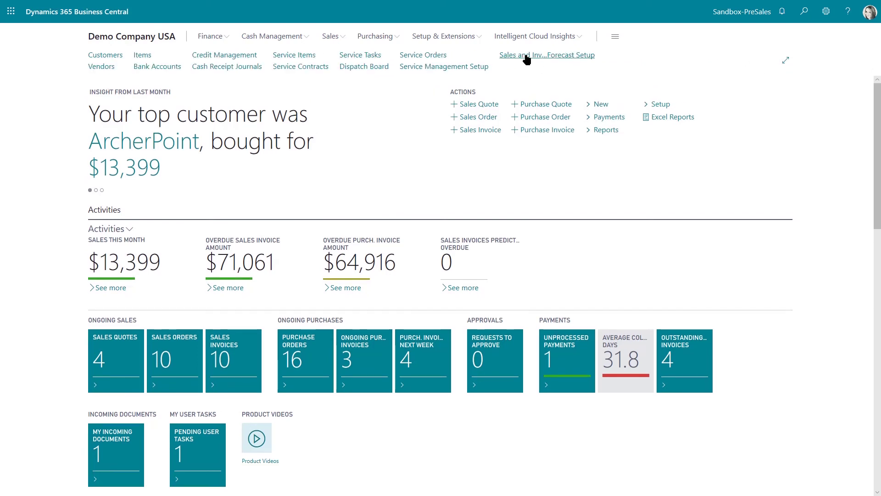
key(ctrl+a)
click(615, 163)
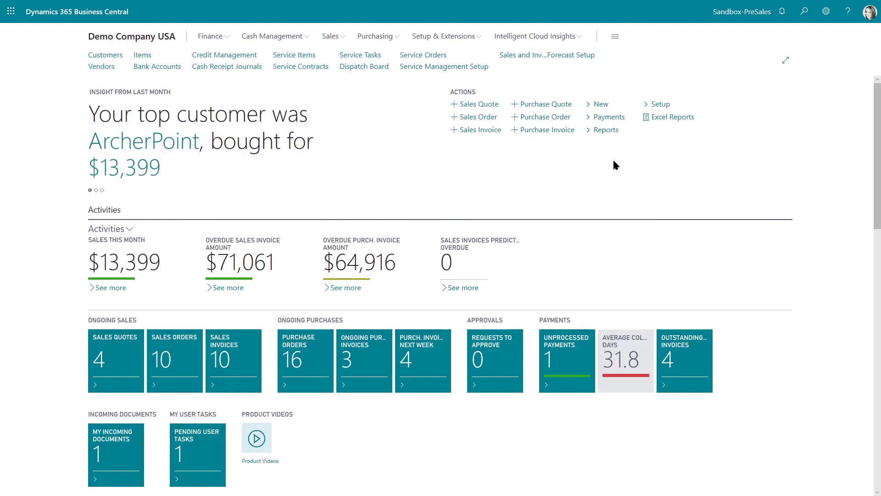
click(573, 56)
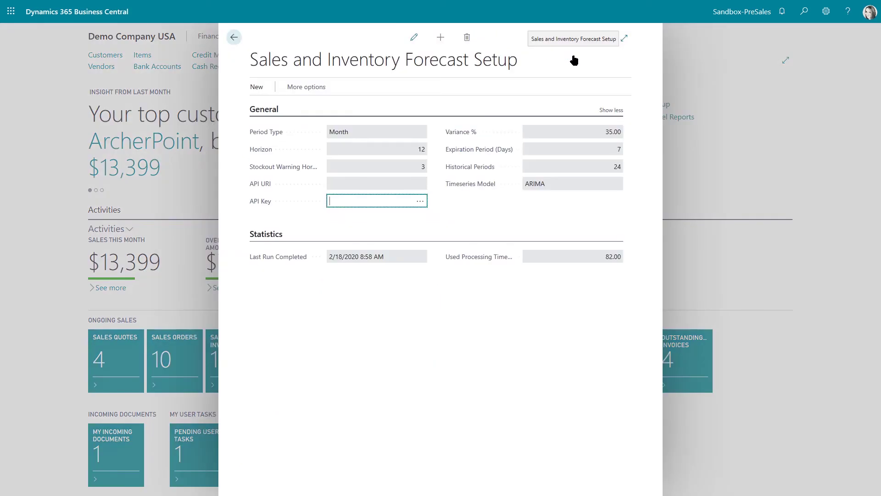